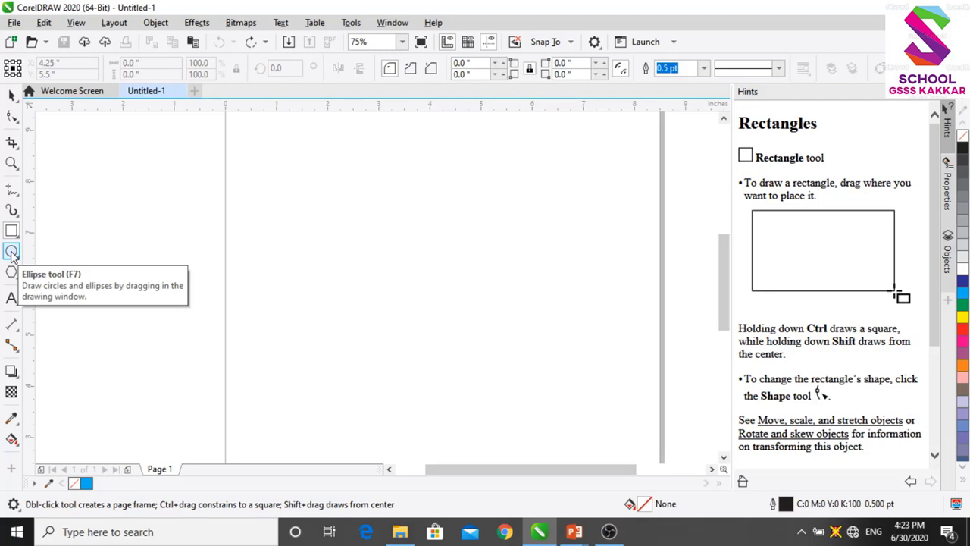
# - Draw two partly overlapping ellipses side by side, about 1.74 × 1.86 inches and about 1.65 × 1.75 inches
pyautogui.click(11, 252)
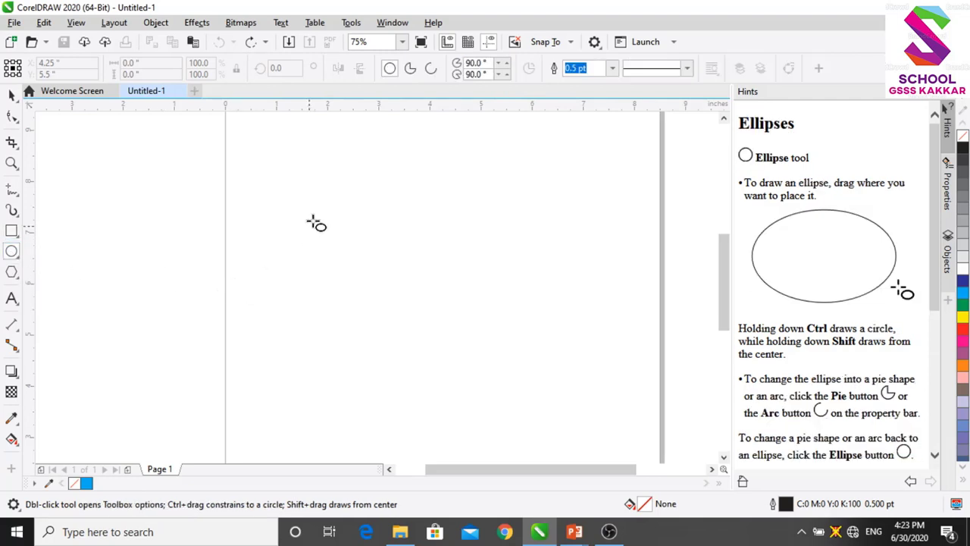
pyautogui.moveTo(316, 216); pyautogui.dragTo(404, 313)
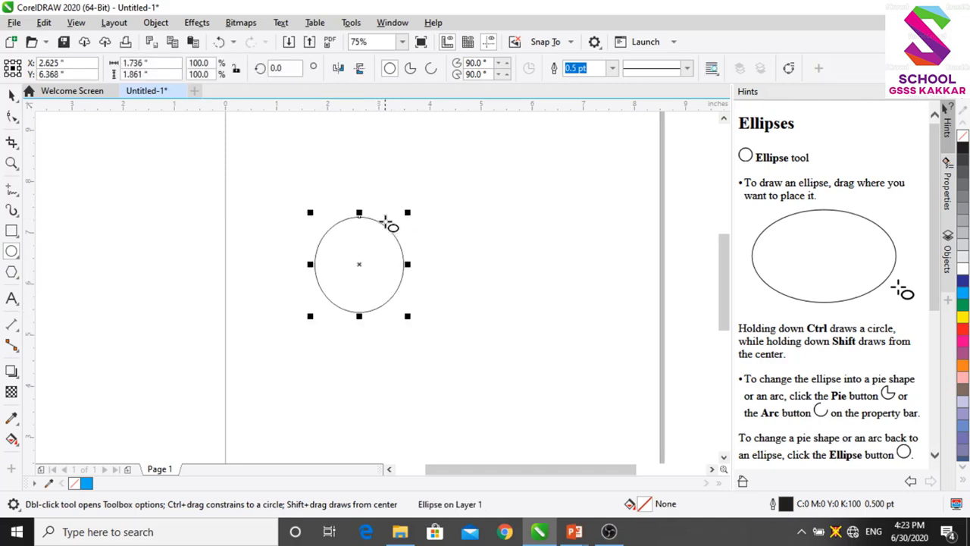
pyautogui.moveTo(385, 219); pyautogui.dragTo(471, 310)
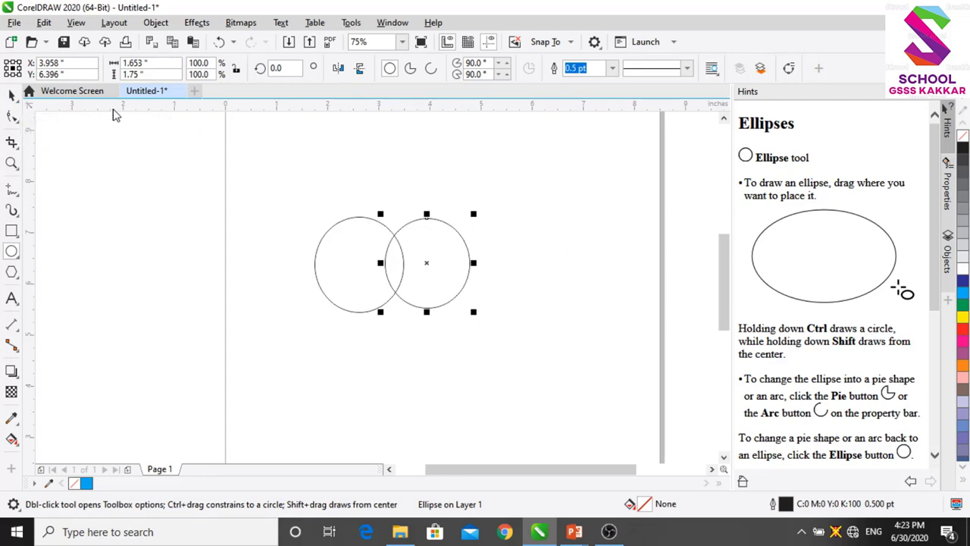
# - Group the two ellipses and move the group slightly upward
pyautogui.click(12, 95)
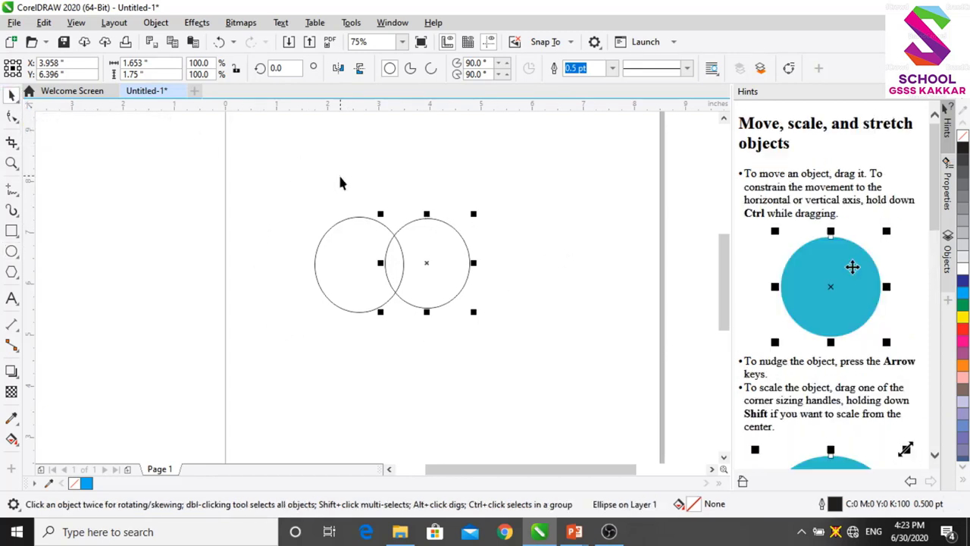
pyautogui.moveTo(282, 185); pyautogui.dragTo(498, 356)
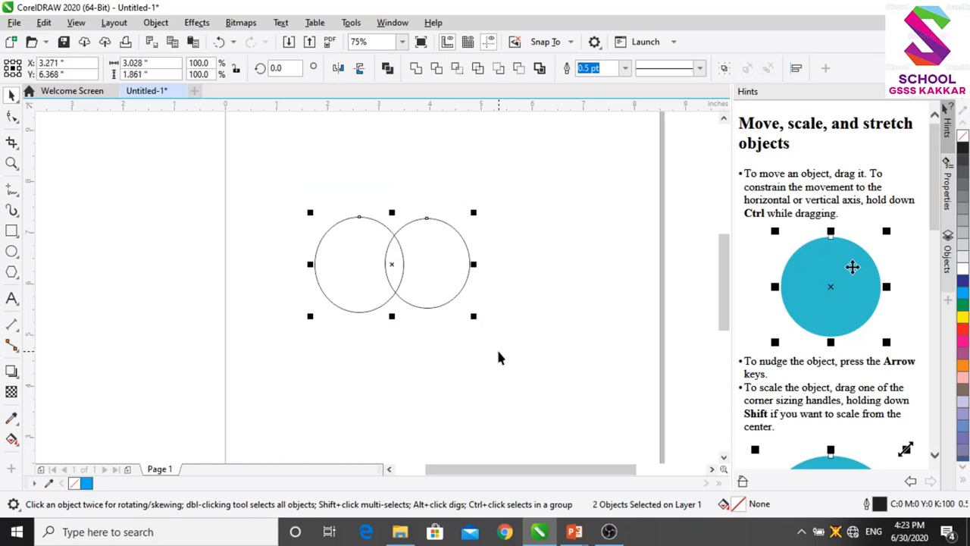
pyautogui.click(135, 192)
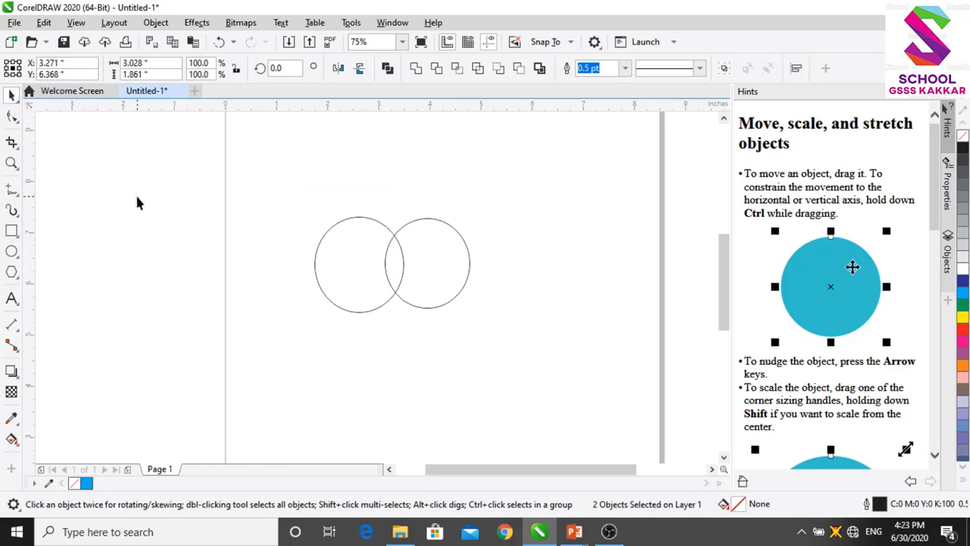
pyautogui.doubleClick(11, 97)
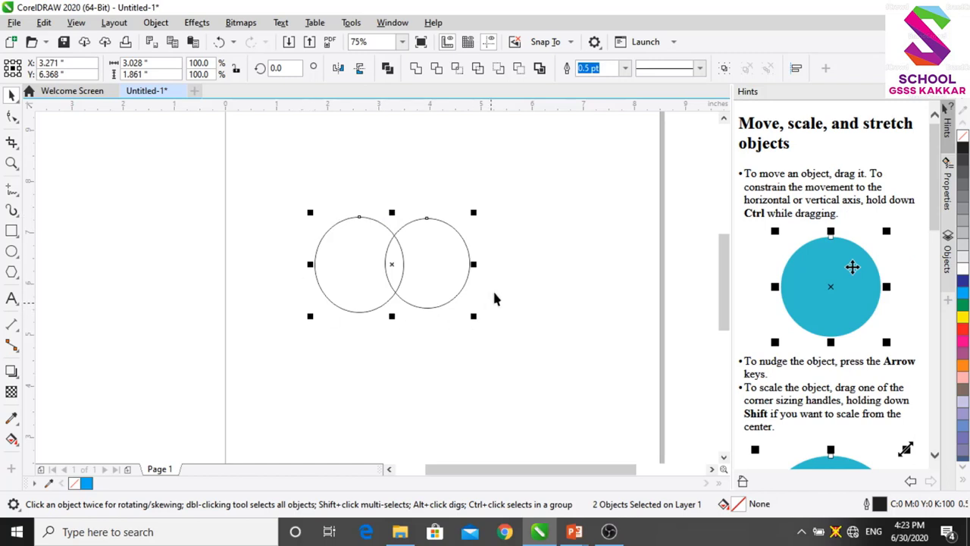
pyautogui.rightClick(373, 273)
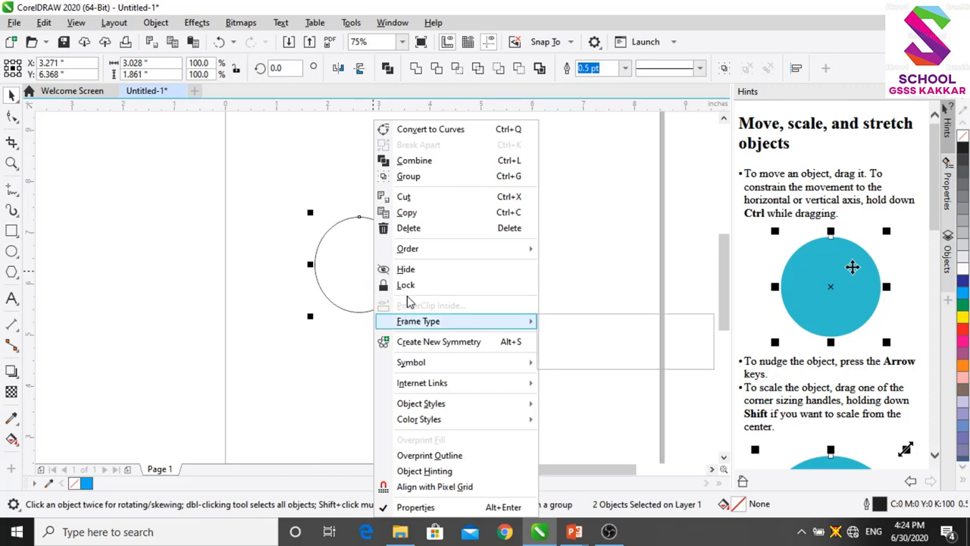
pyautogui.click(409, 176)
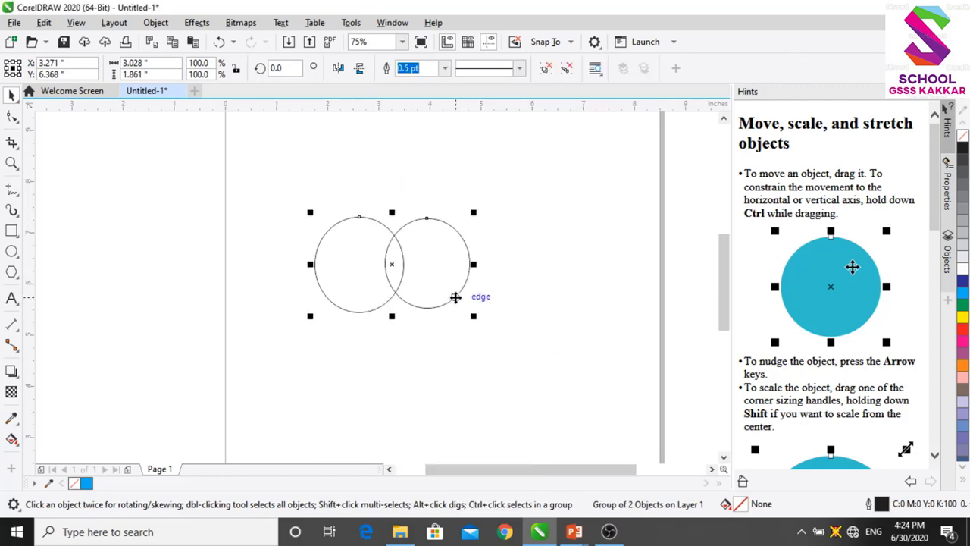
pyautogui.moveTo(382, 258); pyautogui.dragTo(358, 239)
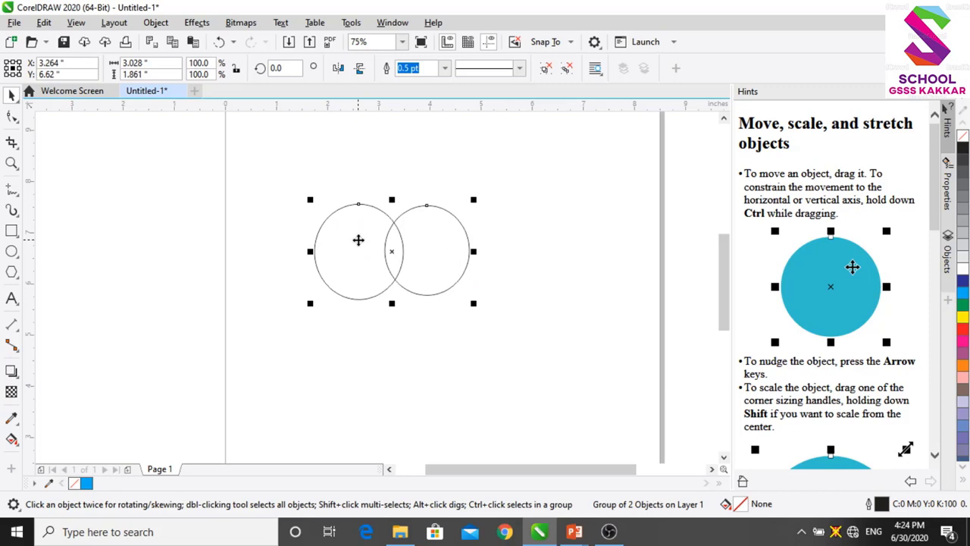
# - Ungroup the two ellipses, shift both slightly to the right and deselect them
pyautogui.rightClick(359, 239)
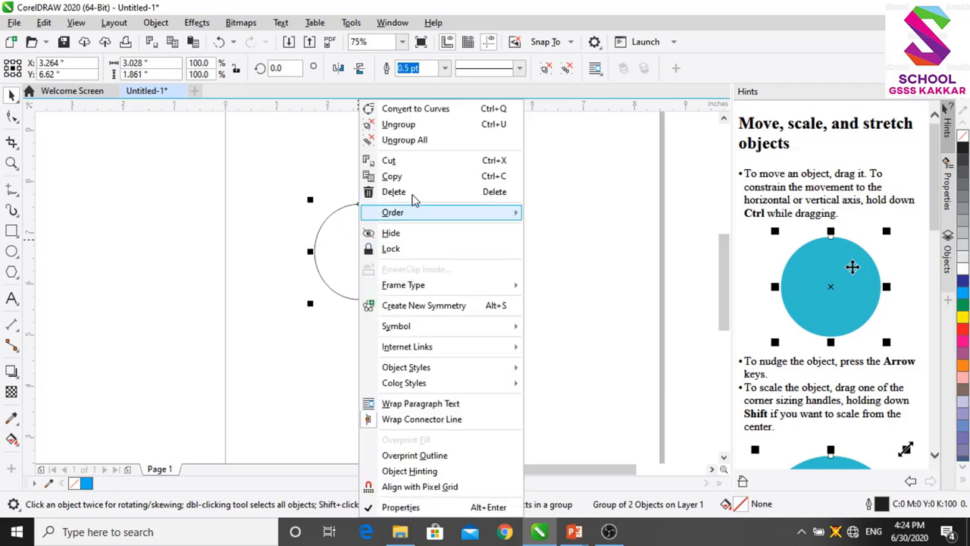
pyautogui.click(404, 125)
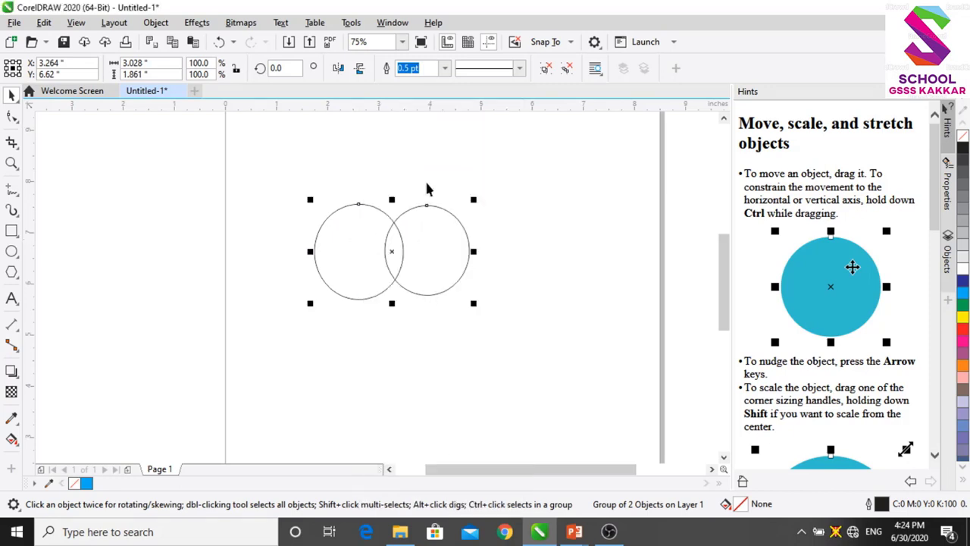
pyautogui.moveTo(435, 266)
pyautogui.mouseDown()
pyautogui.moveTo(478, 279)
pyautogui.moveTo(450, 268)
pyautogui.mouseUp()
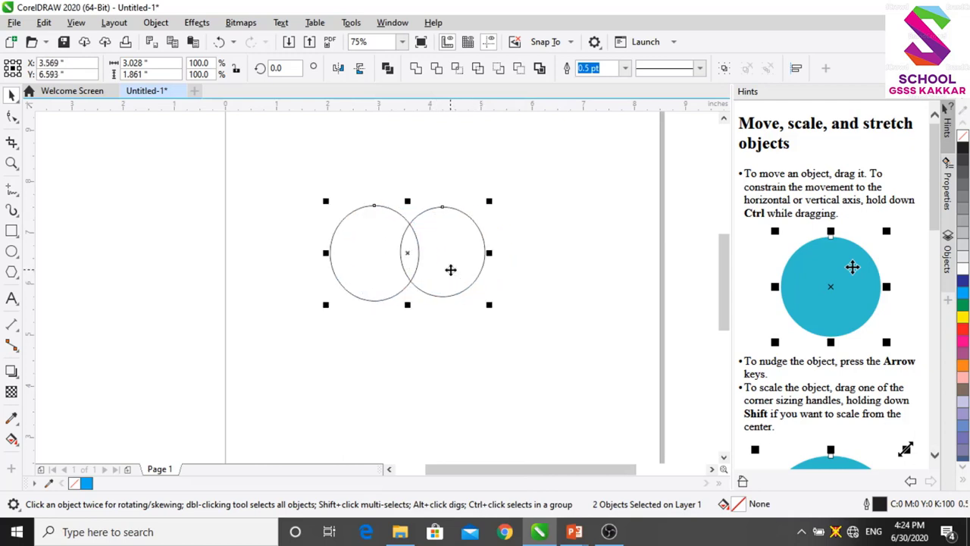
pyautogui.rightClick(396, 252)
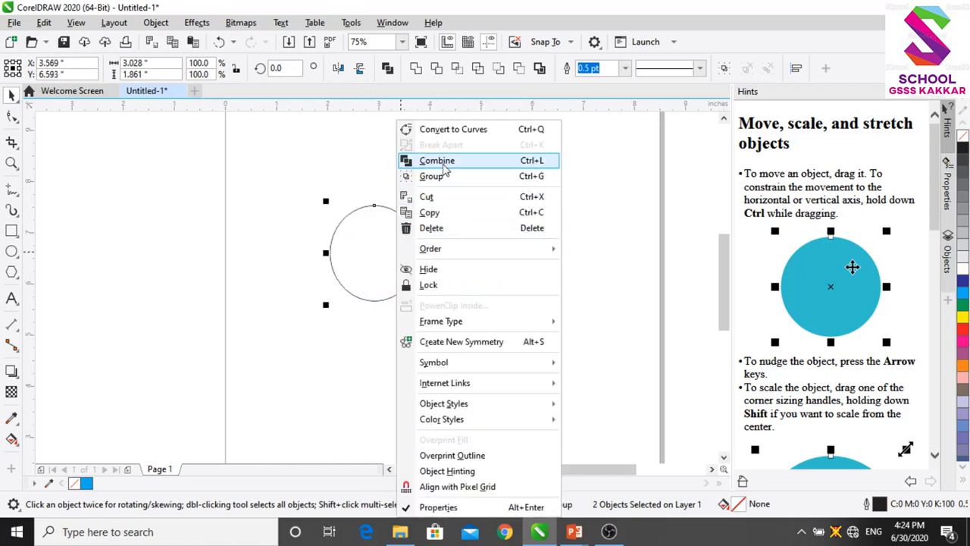
pyautogui.click(370, 239)
pyautogui.rightClick(370, 237)
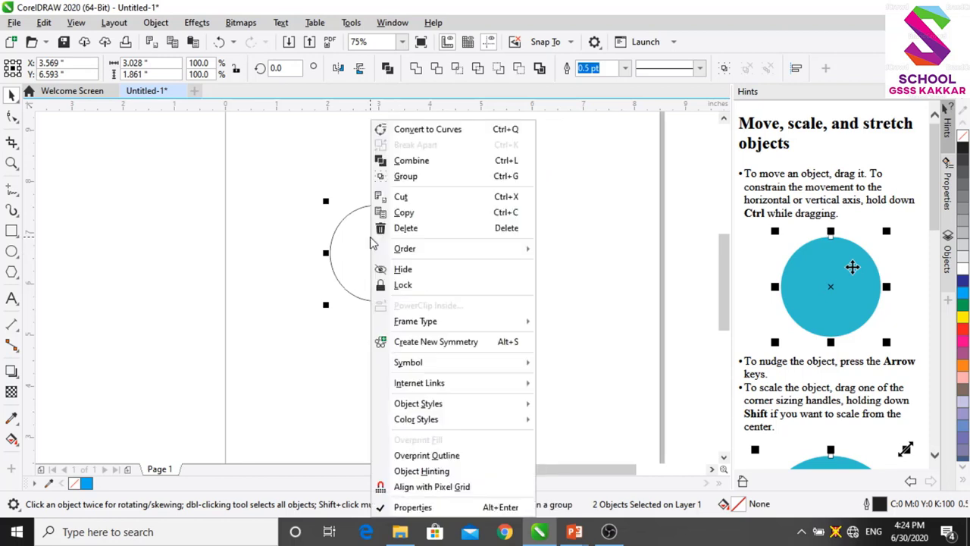
pyautogui.click(298, 249)
pyautogui.click(435, 365)
# - Move the two ellipses apart, then overlap them again so they share a narrow lens-shaped area
pyautogui.moveTo(468, 254); pyautogui.dragTo(517, 255)
pyautogui.moveTo(373, 253); pyautogui.dragTo(342, 242)
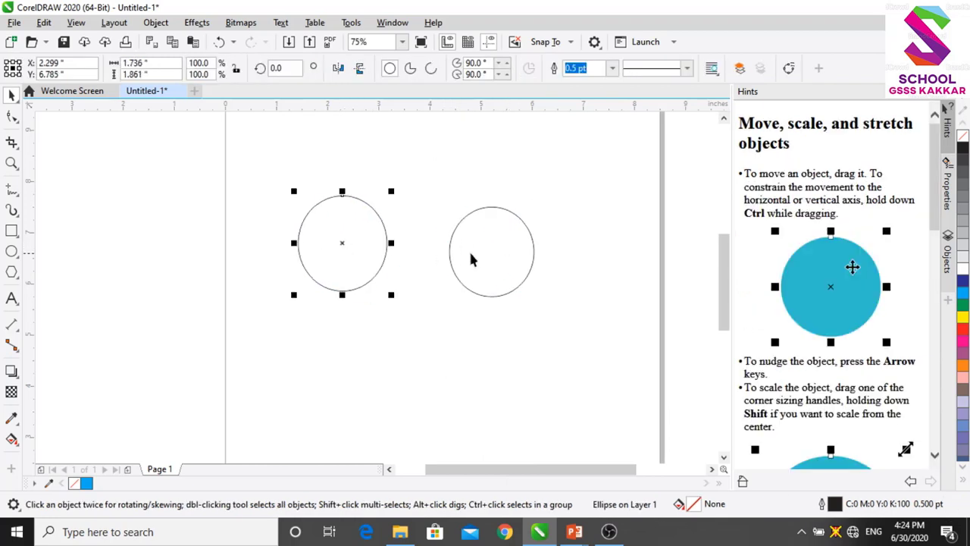
pyautogui.moveTo(489, 255); pyautogui.dragTo(403, 240)
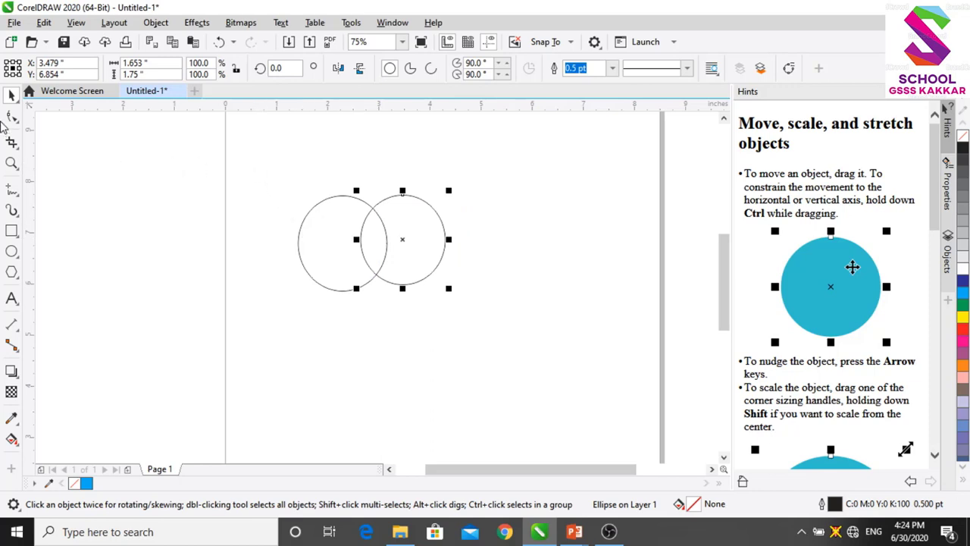
pyautogui.doubleClick(12, 94)
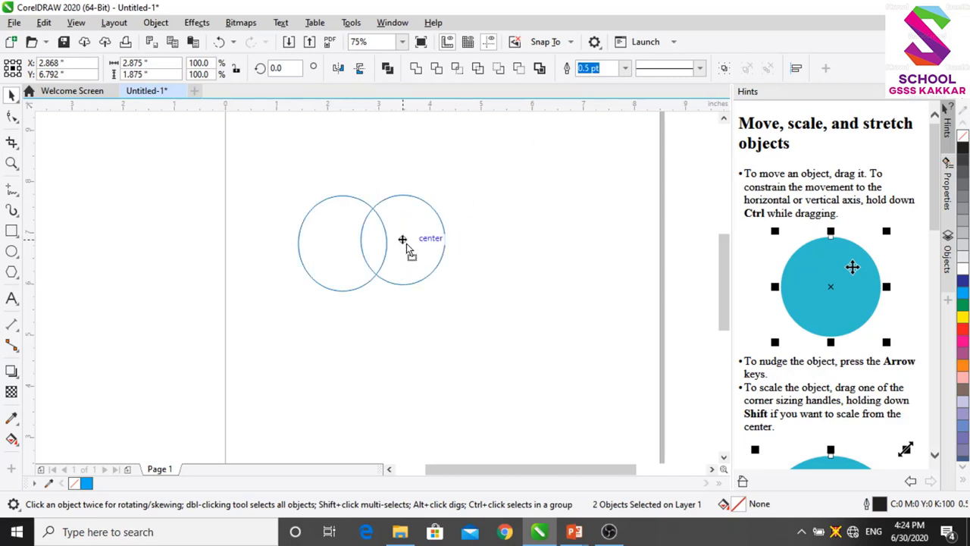
pyautogui.click(376, 231)
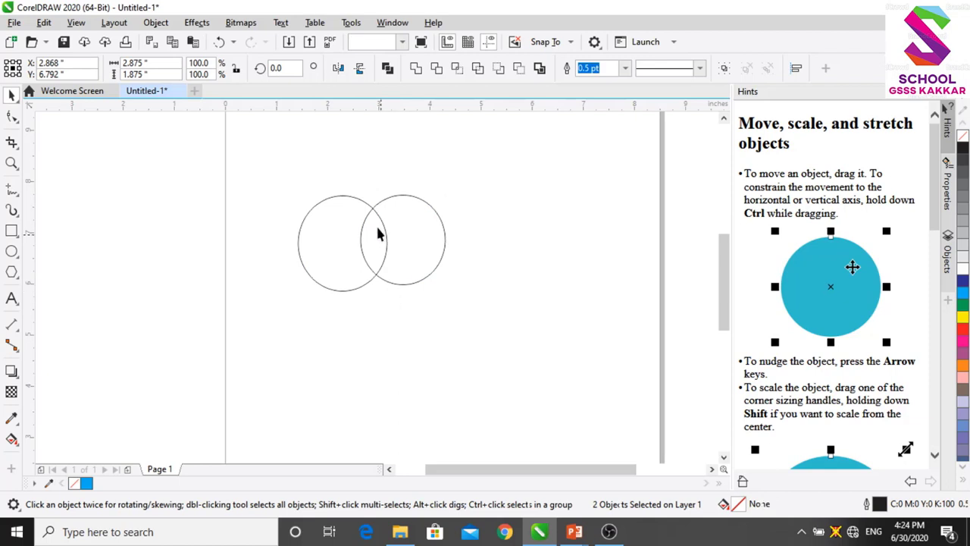
pyautogui.click(377, 224)
pyautogui.moveTo(379, 225)
pyautogui.mouseDown()
pyautogui.moveTo(394, 234)
pyautogui.moveTo(385, 231)
pyautogui.mouseUp()
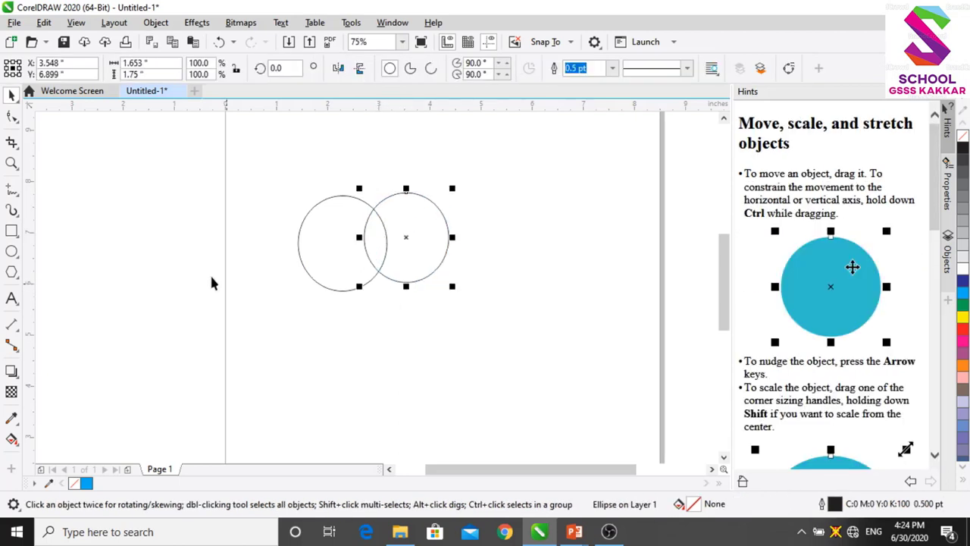
# - Create a lens-shaped object from the intersection of the two ellipses
pyautogui.click(266, 268)
pyautogui.moveTo(256, 176); pyautogui.dragTo(515, 309)
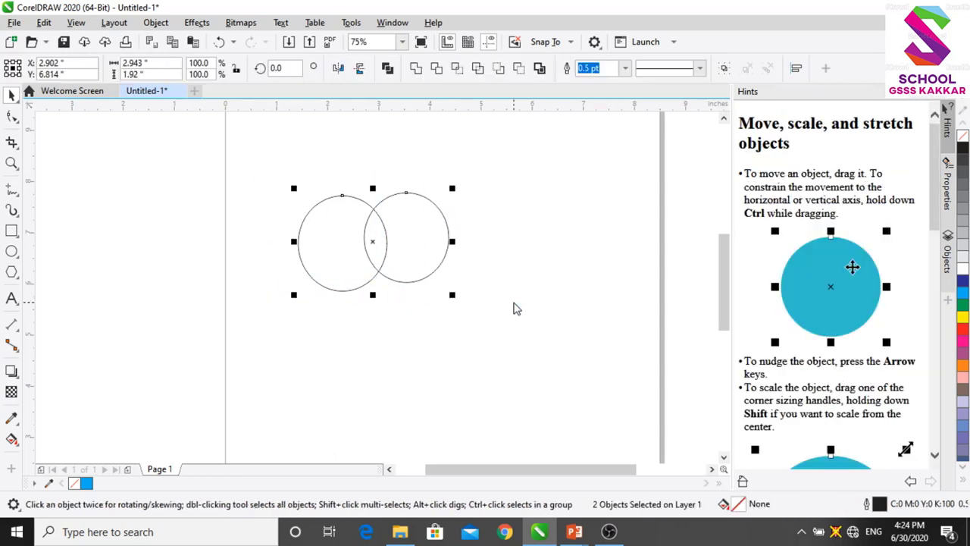
pyautogui.click(457, 68)
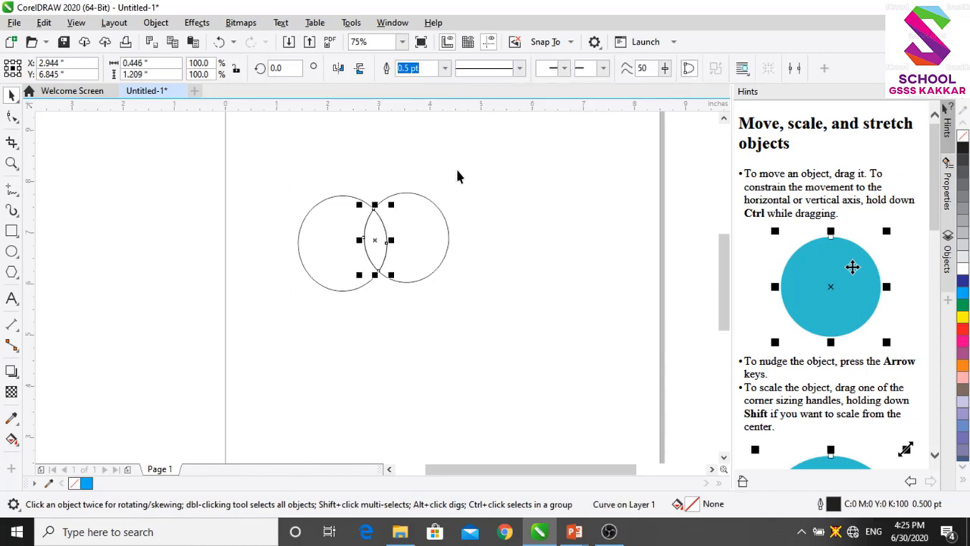
# - Delete both original ellipses, keeping only the lens-shaped petal
pyautogui.click(435, 238)
pyautogui.click(435, 232)
pyautogui.press('Delete')
pyautogui.click(341, 234)
pyautogui.press('Delete')
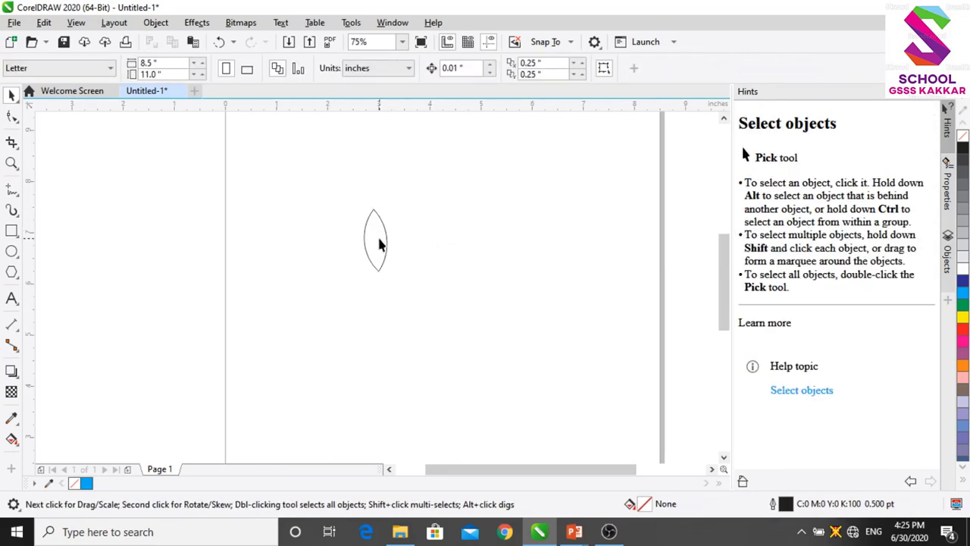
# - Place the petal's rotation centre on its bottom tip and create a copy rotated about 21.6° clockwise around it
pyautogui.click(380, 244)
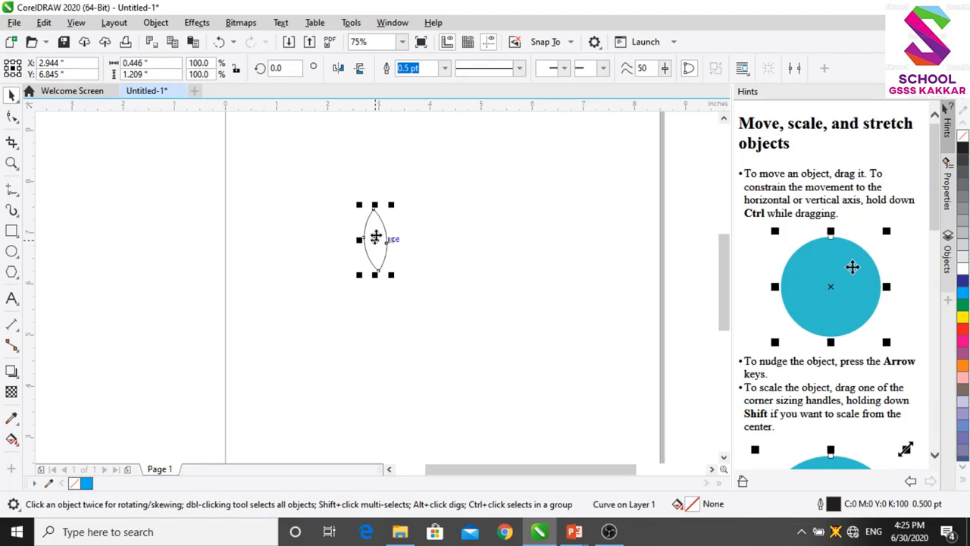
pyautogui.click(376, 236)
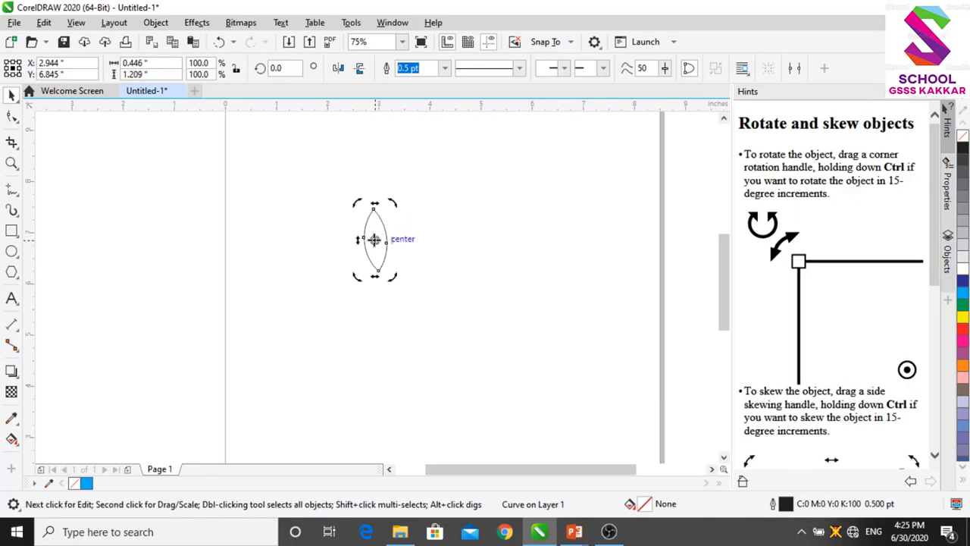
pyautogui.moveTo(374, 241); pyautogui.dragTo(377, 271)
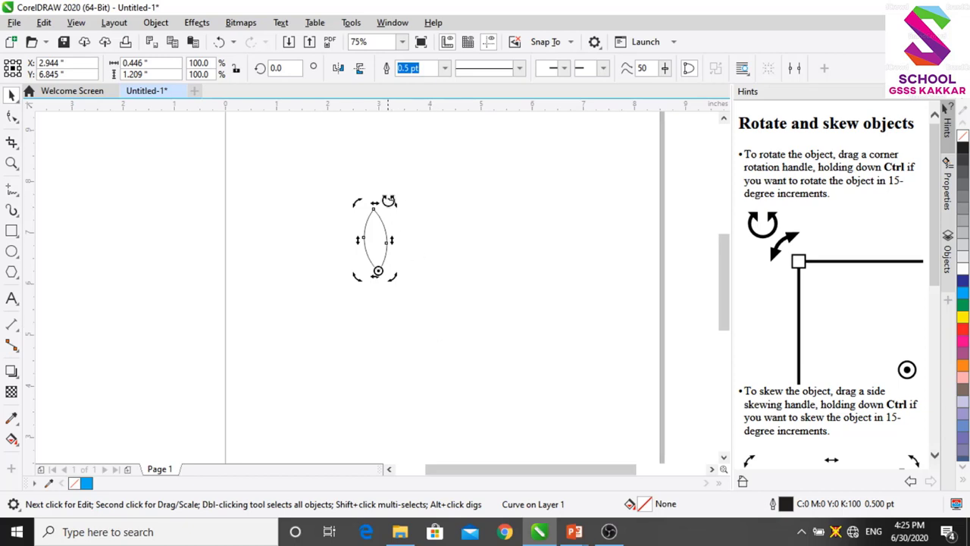
pyautogui.moveTo(391, 202); pyautogui.dragTo(419, 210)
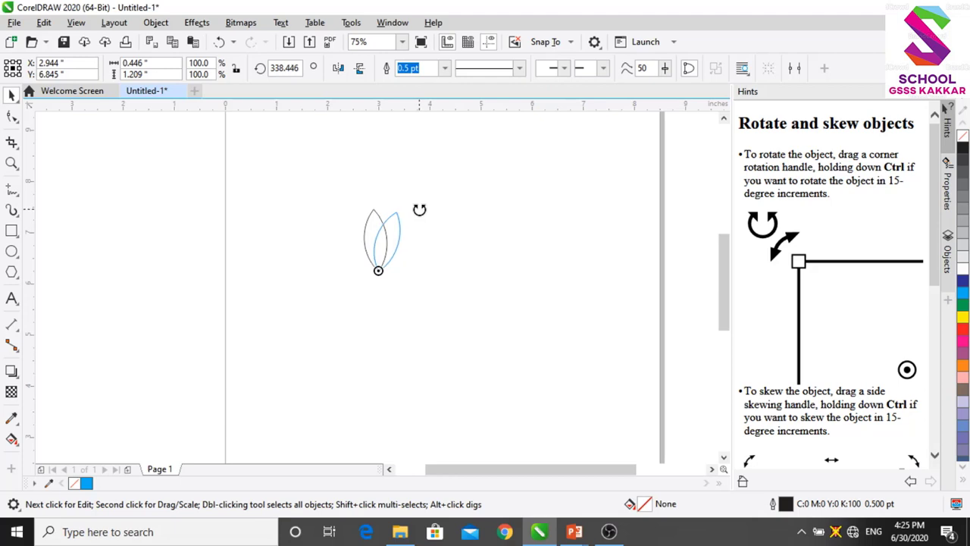
pyautogui.moveTo(419, 210); pyautogui.dragTo(418, 215)
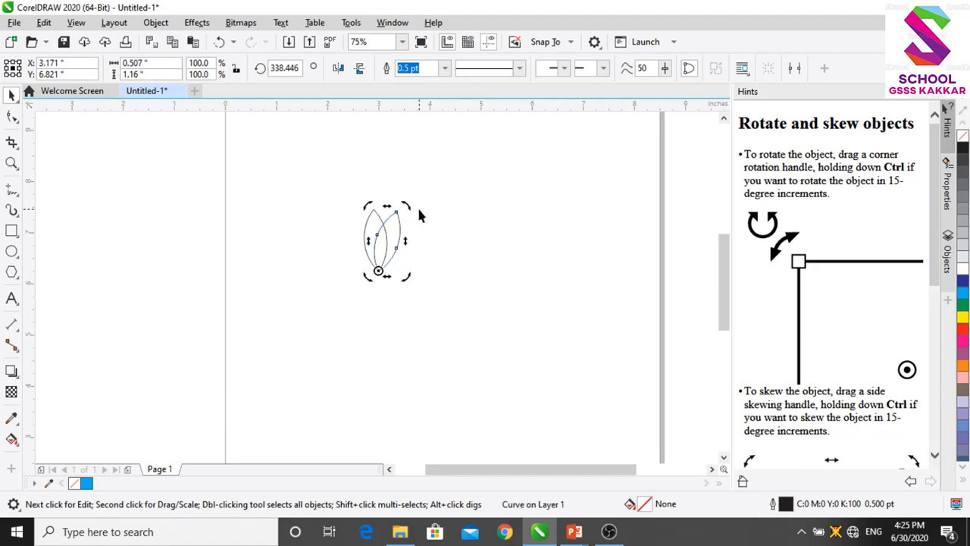
# - Repeat the rotated duplication around the petal tip for almost two full turns to form a dense flower, then deselect
pyautogui.hotkey('ctrl', 'r')
pyautogui.hotkey('ctrl', 'r')
pyautogui.hotkey('ctrl', 'r')
pyautogui.hotkey('ctrl', 'r')
pyautogui.hotkey('ctrl', 'r')
pyautogui.hotkey('ctrl', 'r')
pyautogui.hotkey('ctrl', 'r')
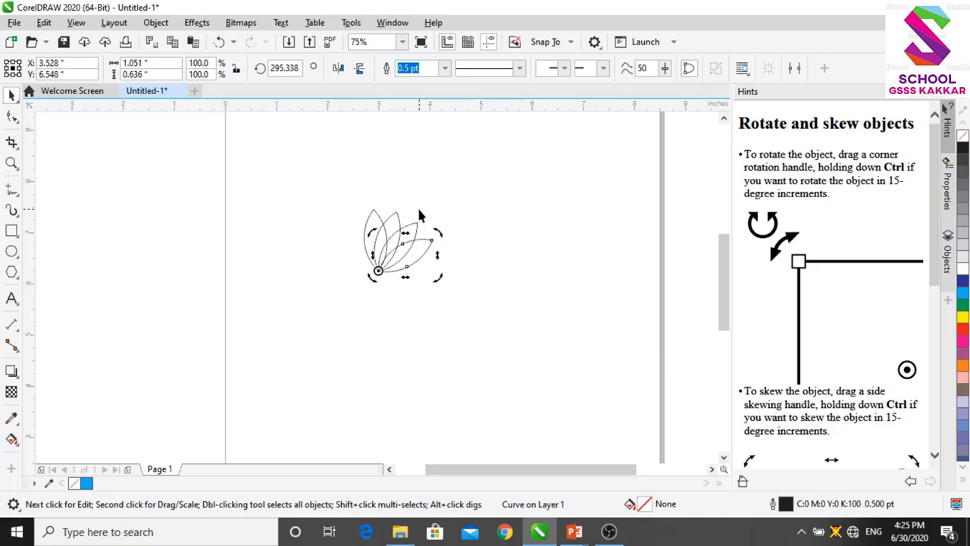
pyautogui.hotkey('ctrl', 'r')
pyautogui.hotkey('ctrl', 'r')
pyautogui.hotkey('ctrl', 'r')
pyautogui.hotkey('ctrl', 'r')
pyautogui.hotkey('ctrl', 'r')
pyautogui.hotkey('ctrl', 'r')
pyautogui.hotkey('ctrl', 'r')
pyautogui.hotkey('ctrl', 'r')
pyautogui.hotkey('ctrl', 'r')
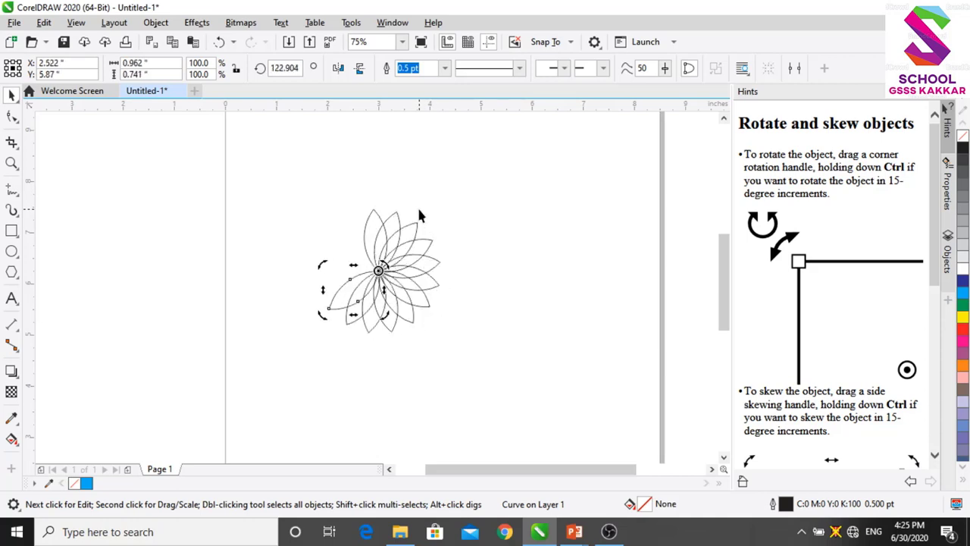
pyautogui.hotkey('ctrl', 'r')
pyautogui.hotkey('ctrl', 'r')
pyautogui.hotkey('ctrl', 'r')
pyautogui.hotkey('ctrl', 'r')
pyautogui.hotkey('ctrl', 'r')
pyautogui.hotkey('ctrl', 'r')
pyautogui.hotkey('ctrl', 'r')
pyautogui.hotkey('ctrl', 'r')
pyautogui.hotkey('ctrl', 'r')
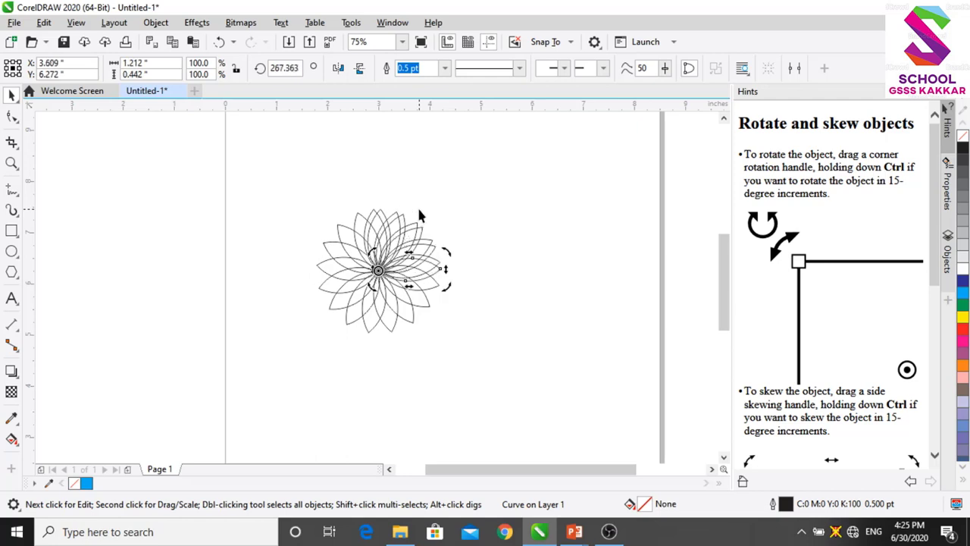
pyautogui.hotkey('ctrl', 'r')
pyautogui.hotkey('ctrl', 'r')
pyautogui.hotkey('ctrl', 'r')
pyautogui.hotkey('ctrl', 'r')
pyautogui.hotkey('ctrl', 'r')
pyautogui.hotkey('ctrl', 'r')
pyautogui.hotkey('ctrl', 'r')
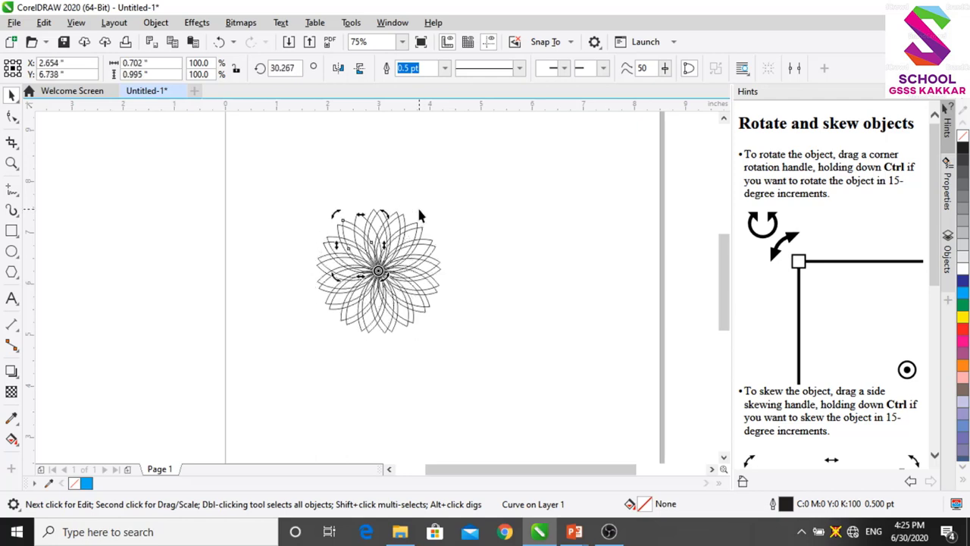
pyautogui.click(486, 326)
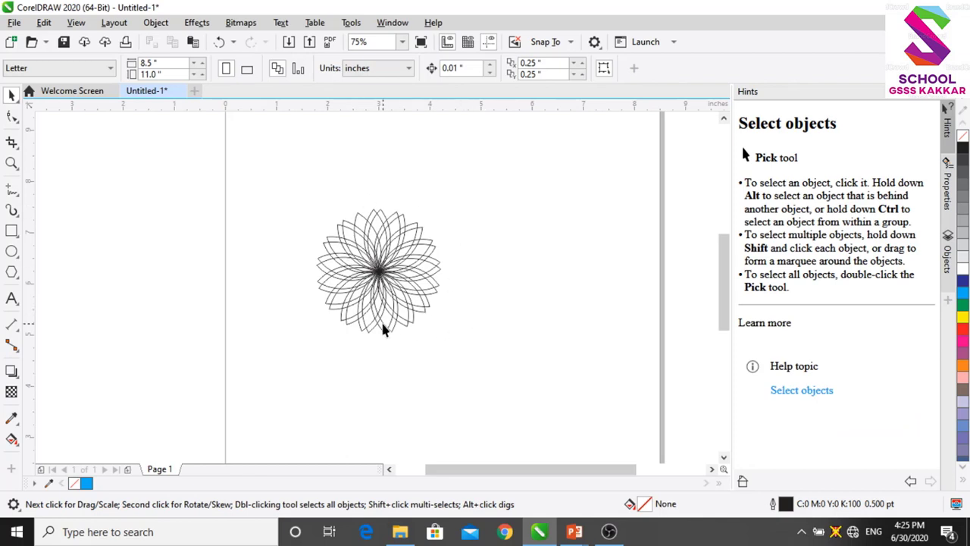
# - Select all the petals of the flower and fill them with red
pyautogui.click(426, 252)
pyautogui.click(361, 368)
pyautogui.doubleClick(11, 97)
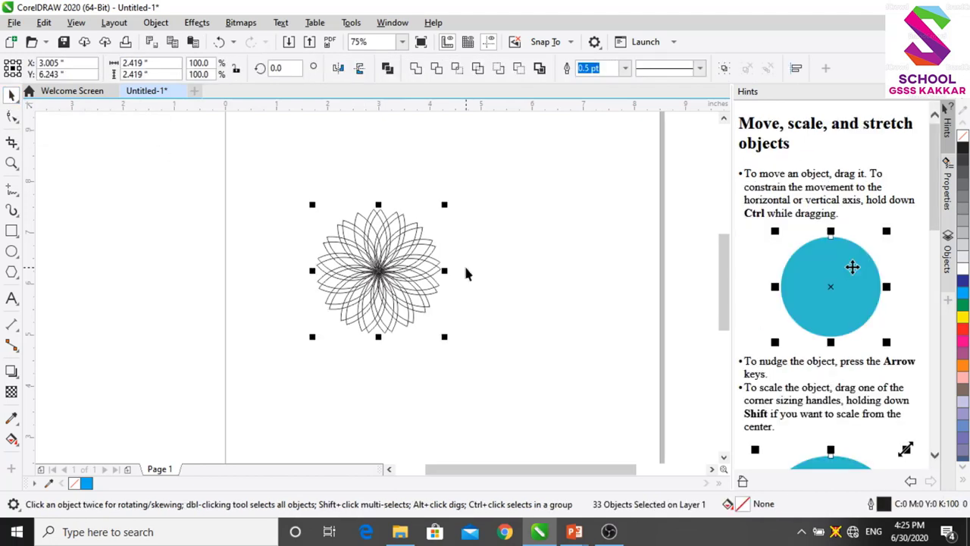
pyautogui.click(964, 337)
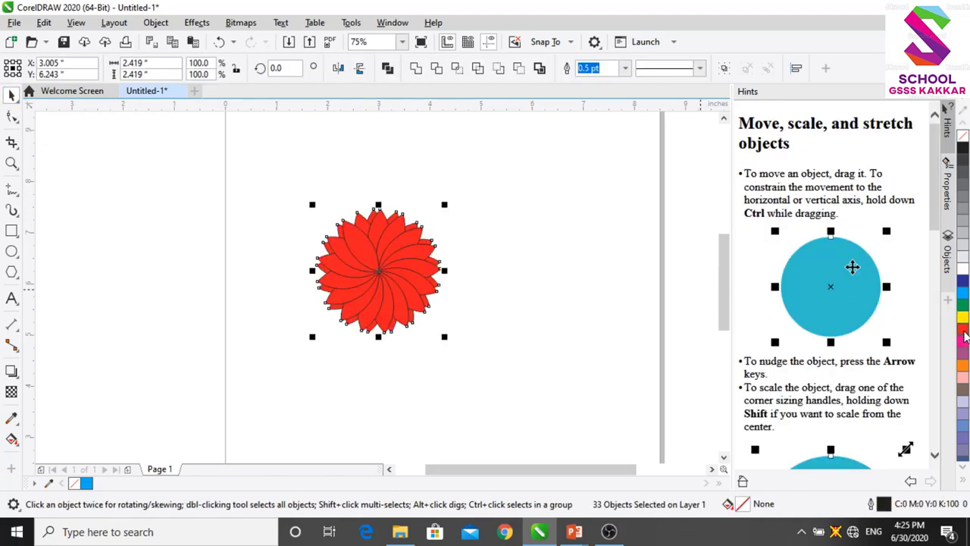
# - Change the fill of all the selected petals to light blue (C:100 M:0 Y:0 K:0) and deselect the flower
pyautogui.click(962, 291)
pyautogui.click(964, 300)
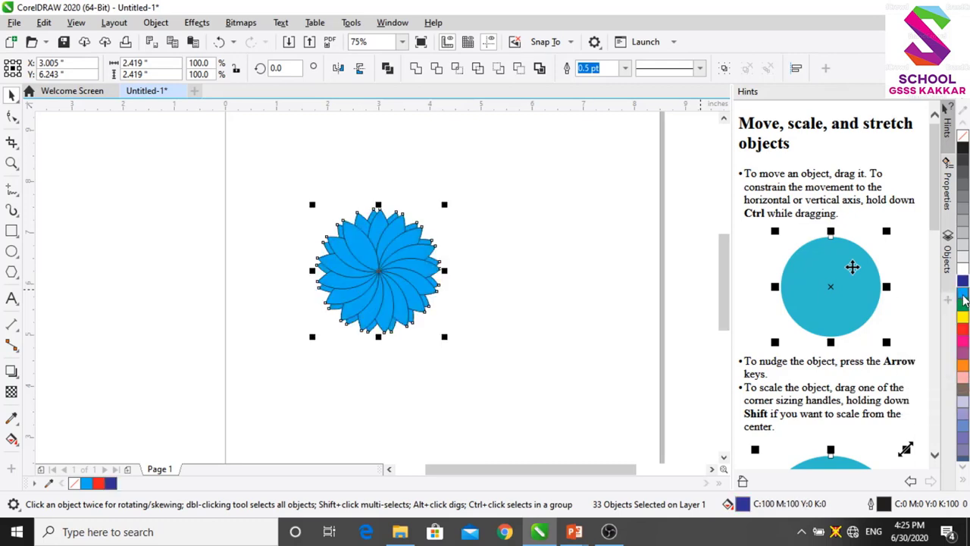
pyautogui.click(489, 244)
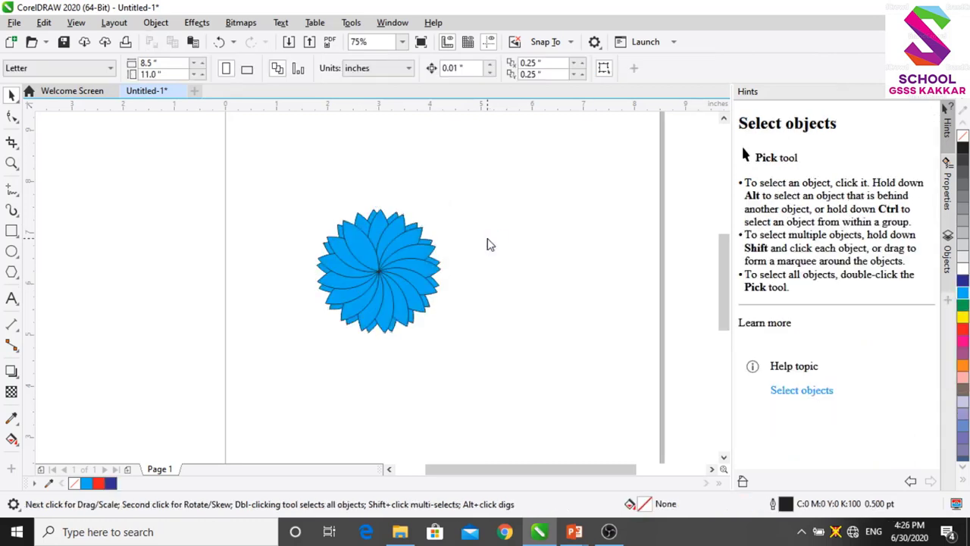
# - Move several individual petals outward from the flower in different directions to separate them from it
pyautogui.moveTo(399, 245); pyautogui.dragTo(448, 208)
pyautogui.moveTo(427, 272); pyautogui.dragTo(502, 278)
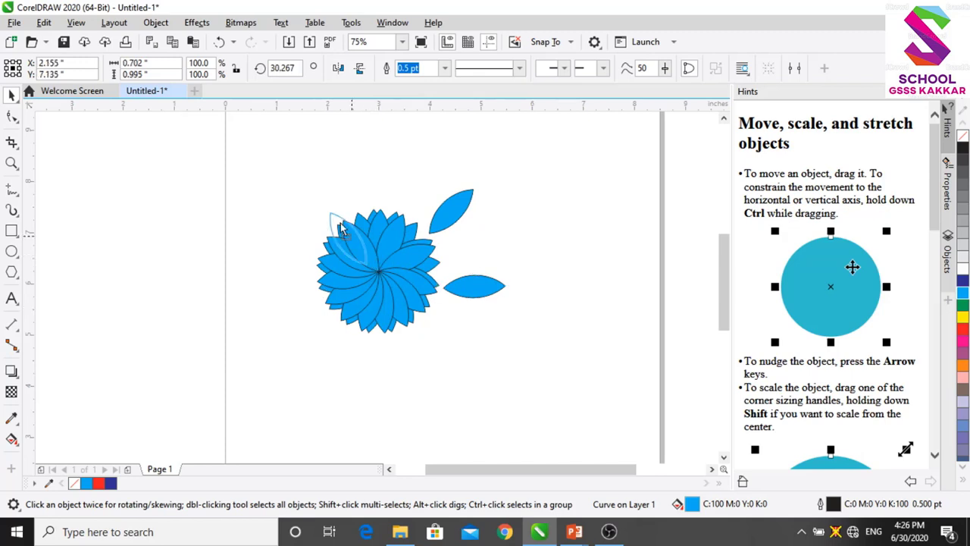
pyautogui.moveTo(351, 236); pyautogui.dragTo(314, 192)
pyautogui.moveTo(355, 282); pyautogui.dragTo(326, 331)
pyautogui.click(385, 303)
pyautogui.moveTo(383, 370); pyautogui.dragTo(384, 371)
pyautogui.moveTo(392, 315); pyautogui.dragTo(418, 333)
pyautogui.click(411, 264)
pyautogui.moveTo(412, 264); pyautogui.dragTo(474, 251)
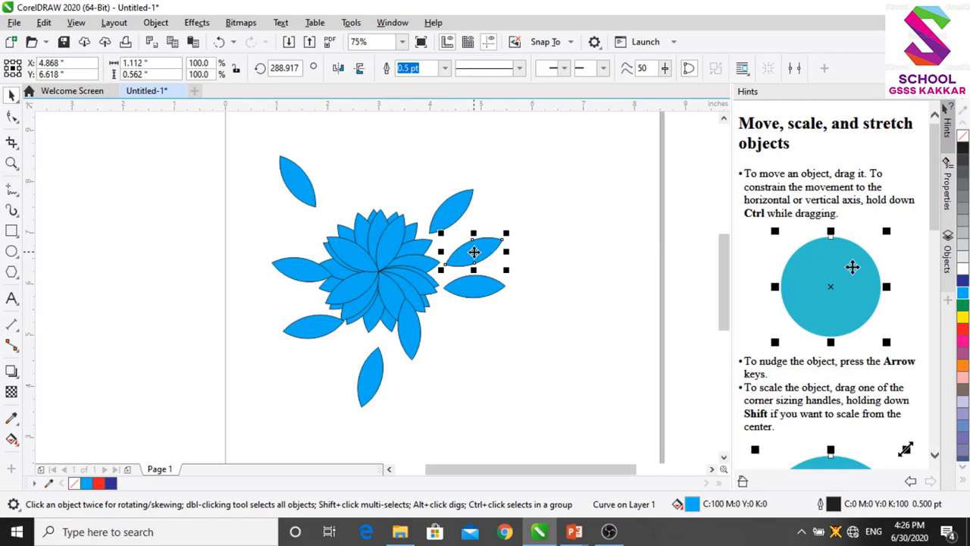
# - Undo all the individual petal moves, one after another
pyautogui.hotkey('ctrl', 'z')
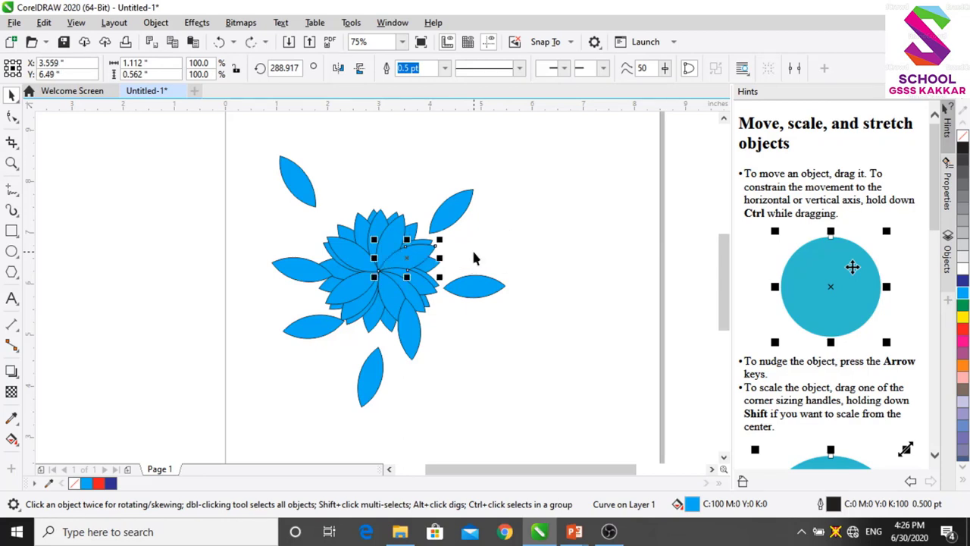
pyautogui.hotkey('ctrl', 'z')
pyautogui.hotkey('ctrl', 'z')
pyautogui.hotkey('ctrl', 'z')
pyautogui.hotkey('ctrl', 'z')
pyautogui.hotkey('ctrl', 'z')
pyautogui.hotkey('ctrl', 'z')
pyautogui.hotkey('ctrl', 'z')
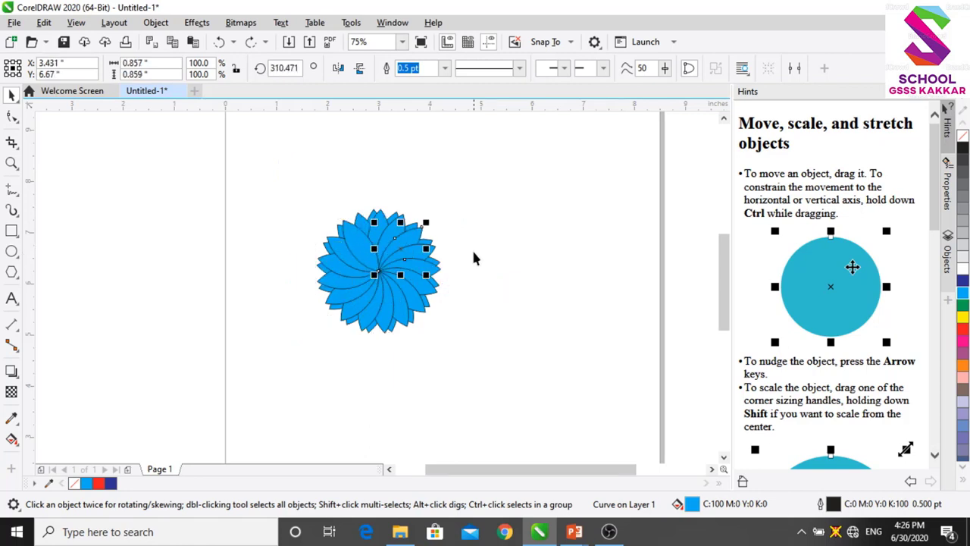
# - Group all the petals of the flower and move the group slightly up and to the right on the page
pyautogui.moveTo(265, 181); pyautogui.dragTo(480, 337)
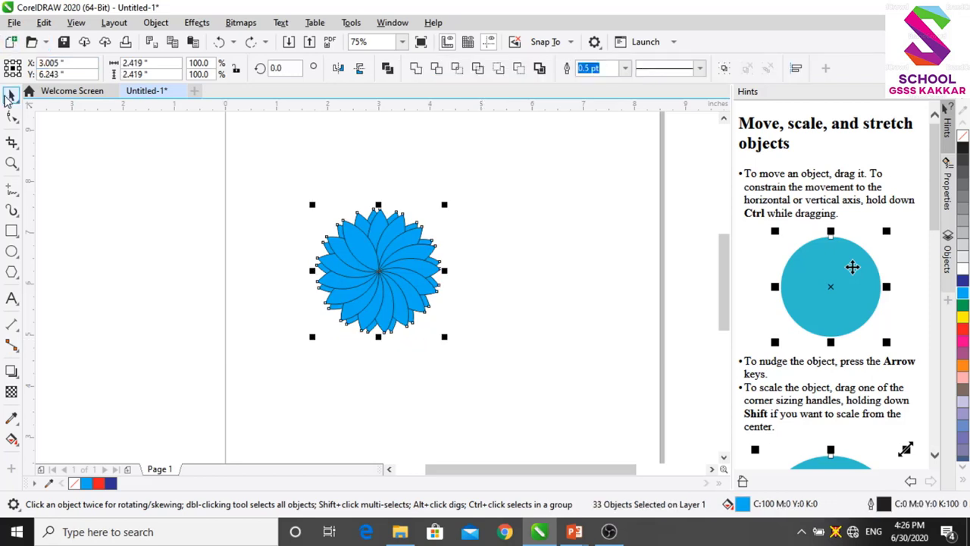
pyautogui.rightClick(350, 233)
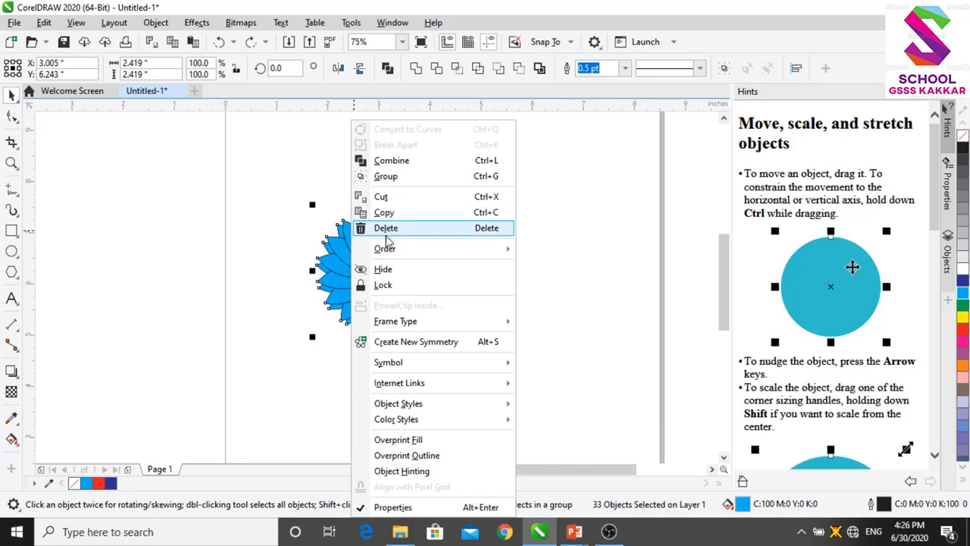
pyautogui.click(385, 180)
pyautogui.moveTo(375, 278); pyautogui.dragTo(350, 273)
pyautogui.moveTo(368, 238); pyautogui.dragTo(389, 221)
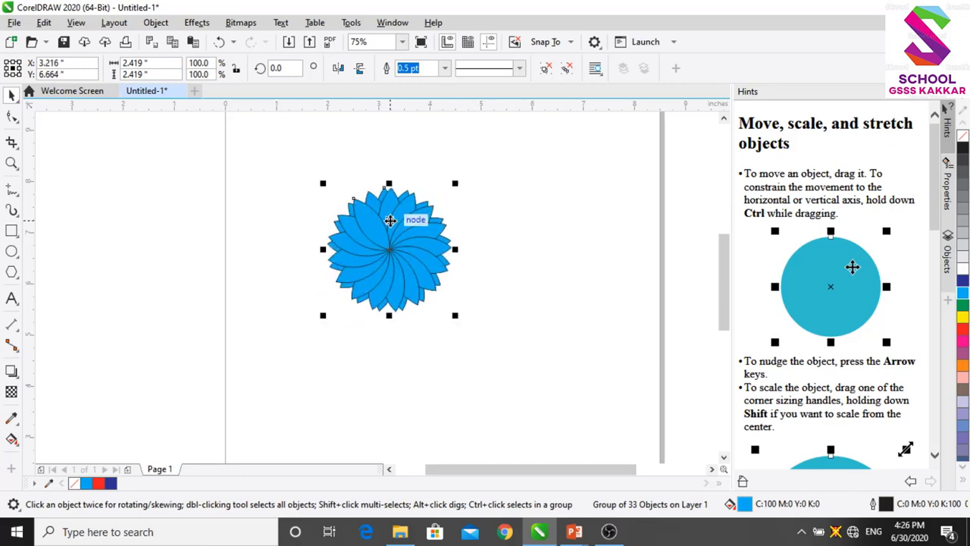
# - Ungroup all the flower's petals, move them together about 0.8 inches to the right, and deselect them
pyautogui.rightClick(389, 221)
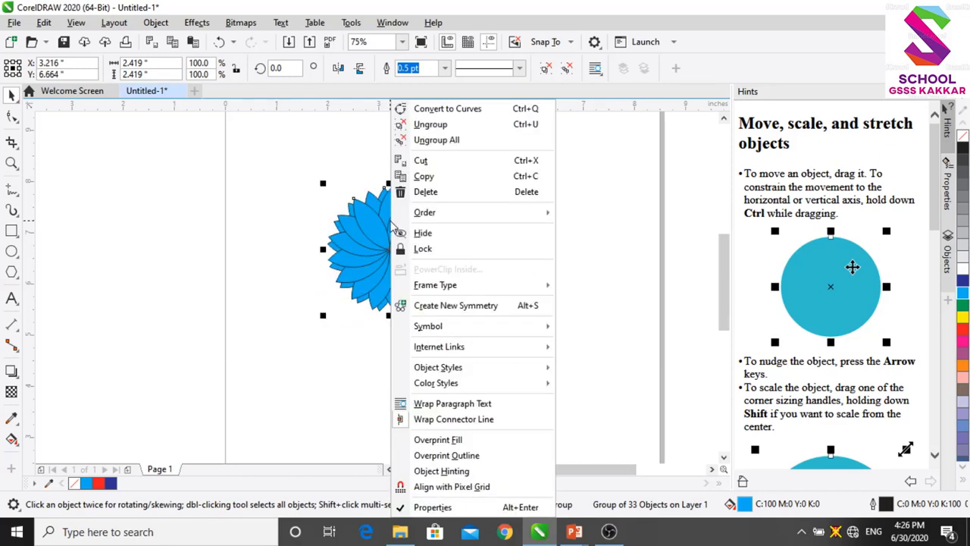
pyautogui.click(440, 141)
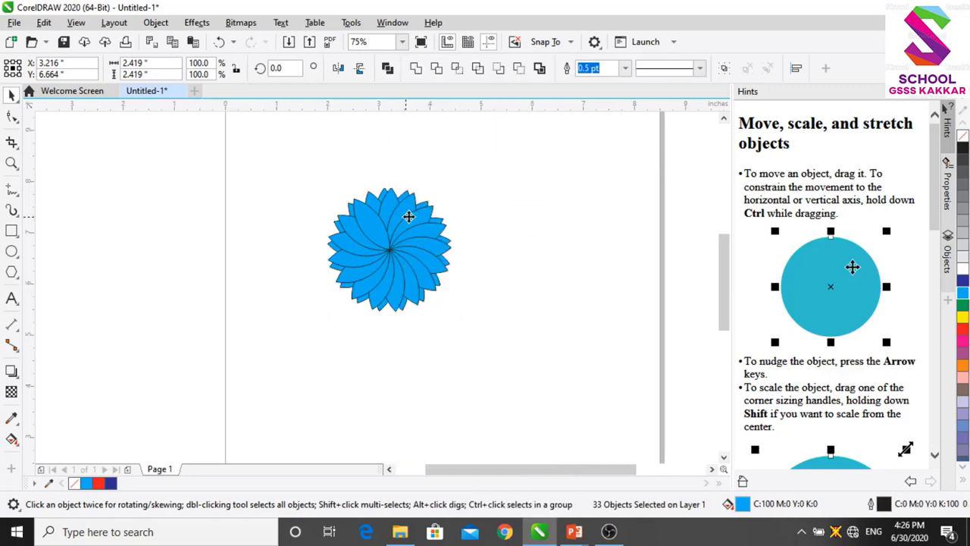
pyautogui.moveTo(409, 217); pyautogui.dragTo(447, 212)
pyautogui.click(590, 385)
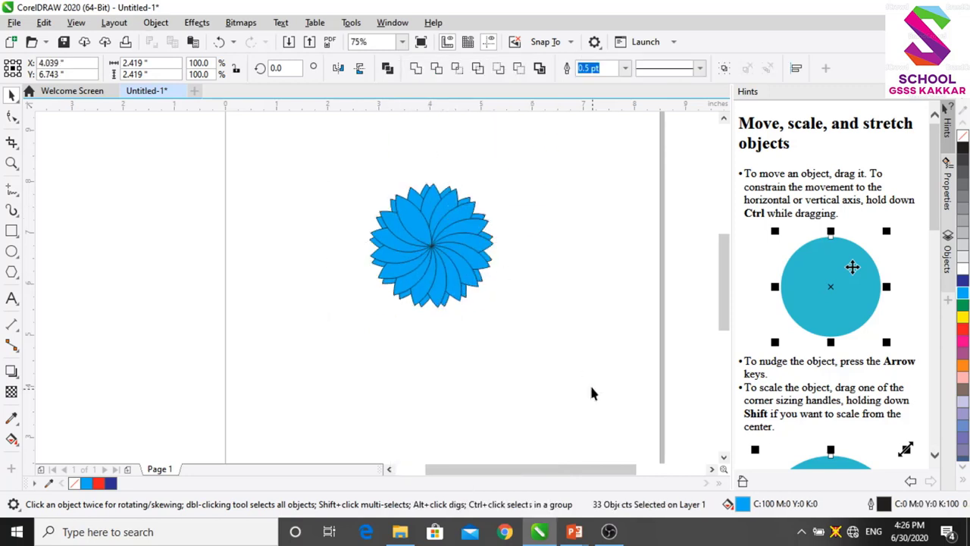
# - Move four individual petals outward from the ungrouped flower: one right, one upper right, one upper left and one left
pyautogui.moveTo(464, 241); pyautogui.dragTo(520, 235)
pyautogui.moveTo(449, 221); pyautogui.dragTo(467, 162)
pyautogui.moveTo(406, 216); pyautogui.dragTo(358, 185)
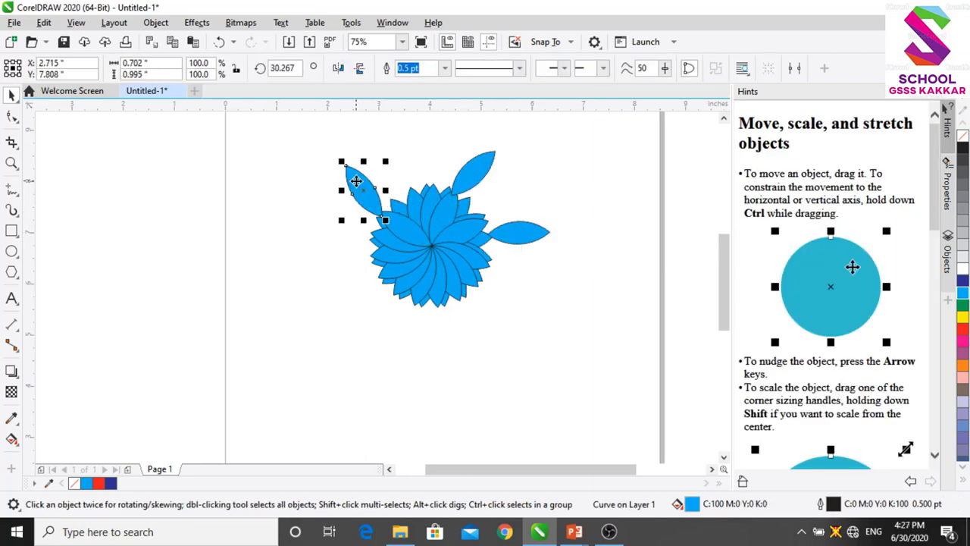
pyautogui.moveTo(389, 260); pyautogui.dragTo(344, 258)
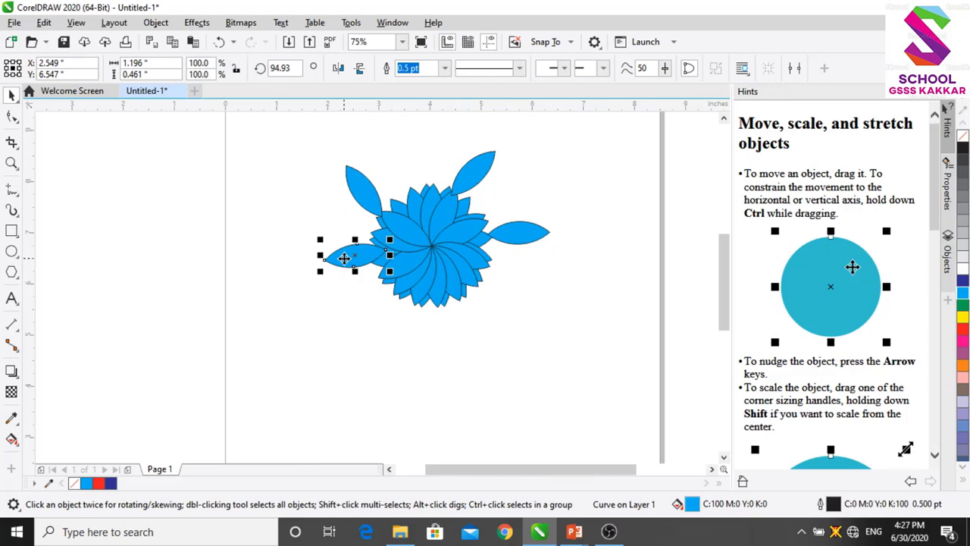
# - Switch to PowerPoint and present the Q15 slide on locking and unlocking objects in a full-screen slide show
pyautogui.hotkey('alt', 'Tab')
pyautogui.click(91, 341)
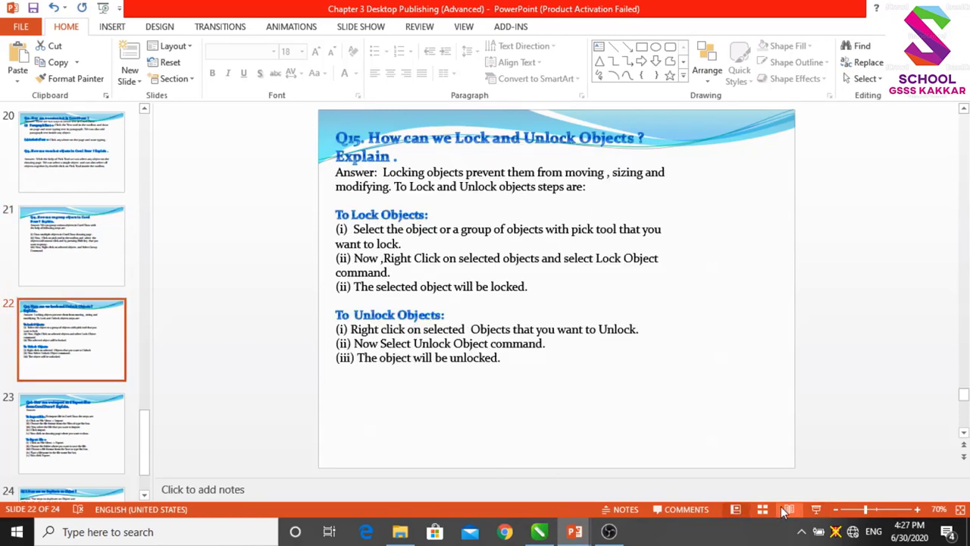
pyautogui.click(816, 509)
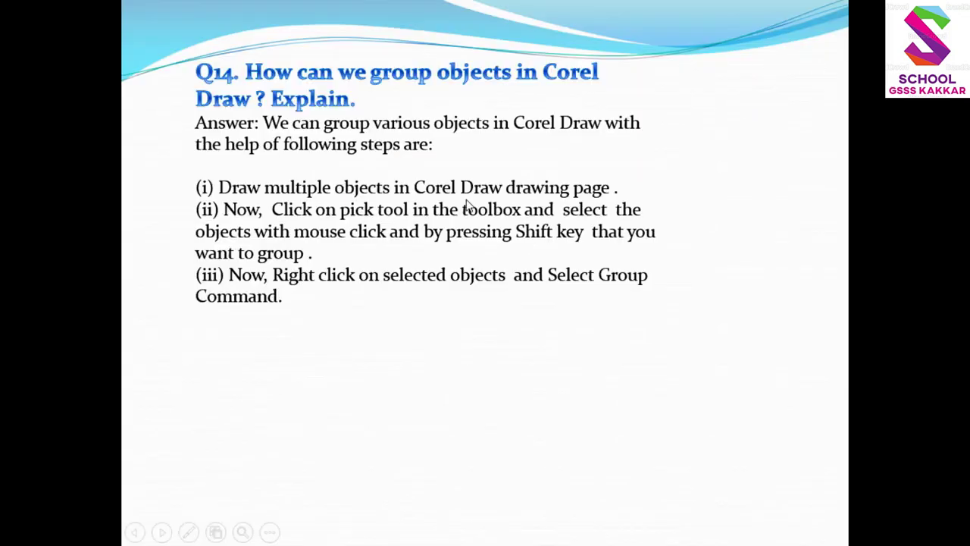
pyautogui.click(266, 100)
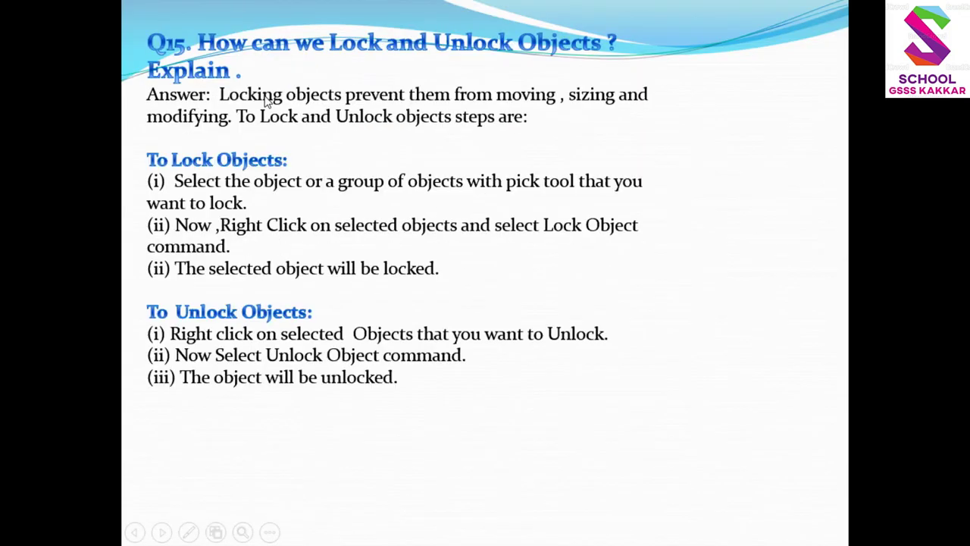